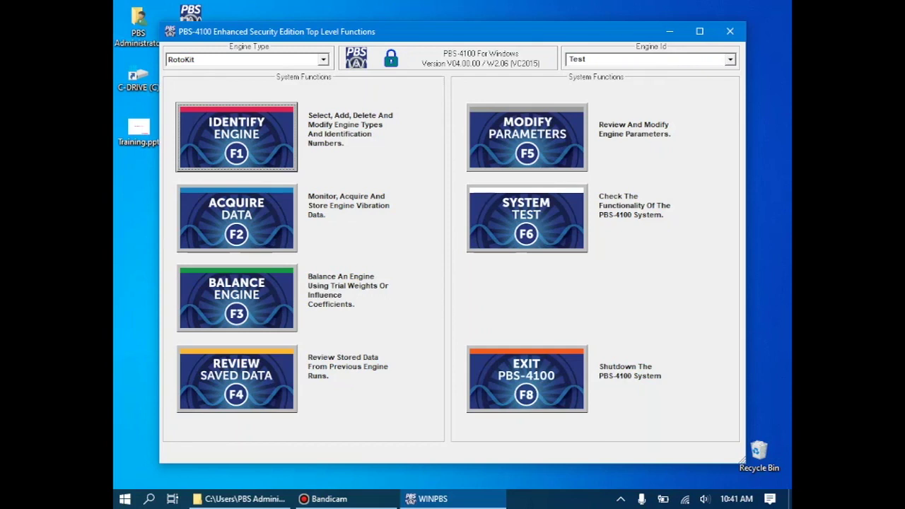
# Step: Open the Balance Wizard for the RotoKit engine, ID Test, with F3
pyautogui.press('F3')
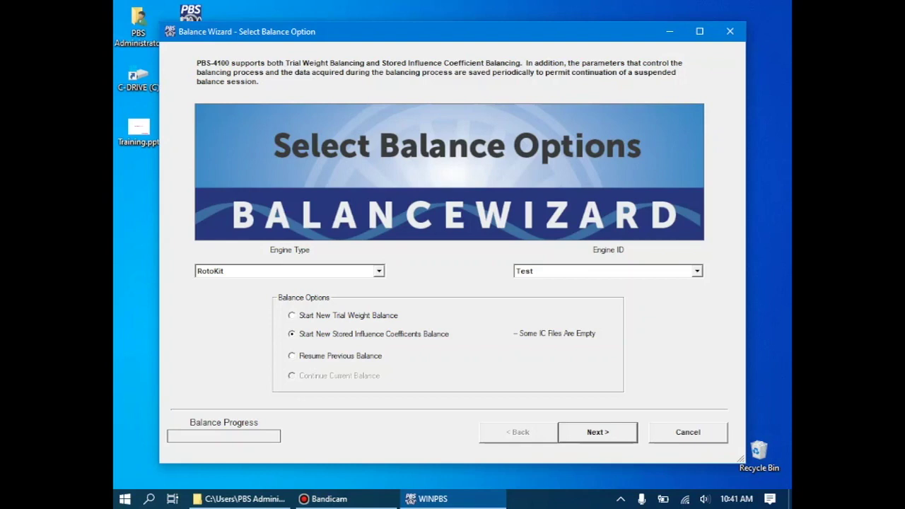
# Step: Start a new stored influence coefficients balance described as 'RotoKit - IC Balance - 3-31-2021'
pyautogui.press('Return')
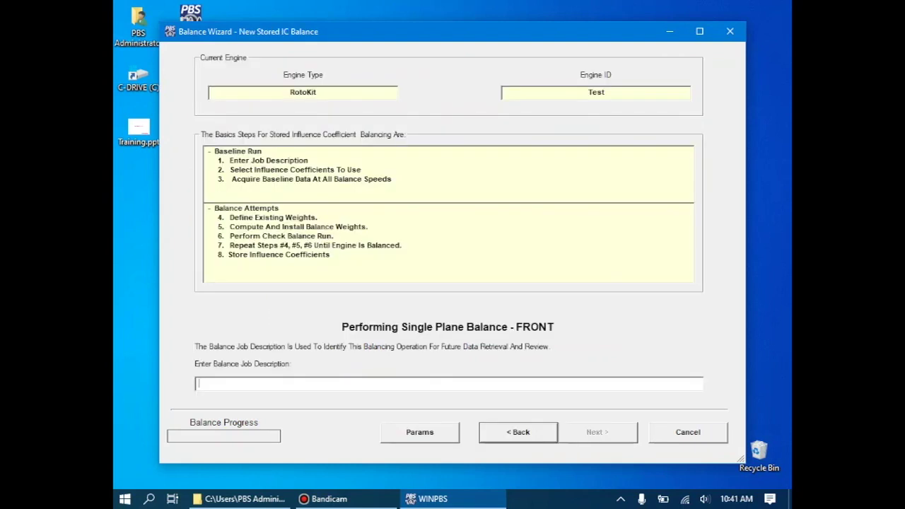
pyautogui.write('RotoKit')
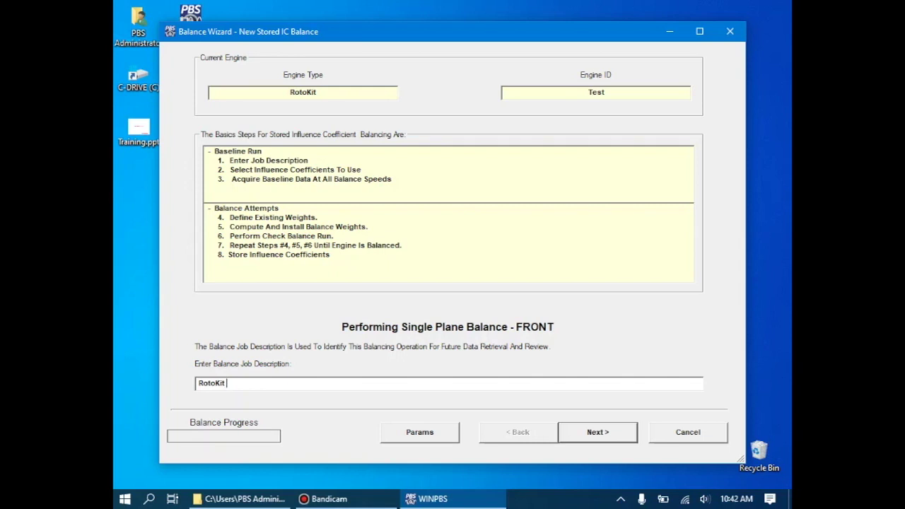
pyautogui.write('IC Balance - 3-31-2021')
# Step: Select the RotoKit #1 influence coefficient set for balancing
pyautogui.press('Return')
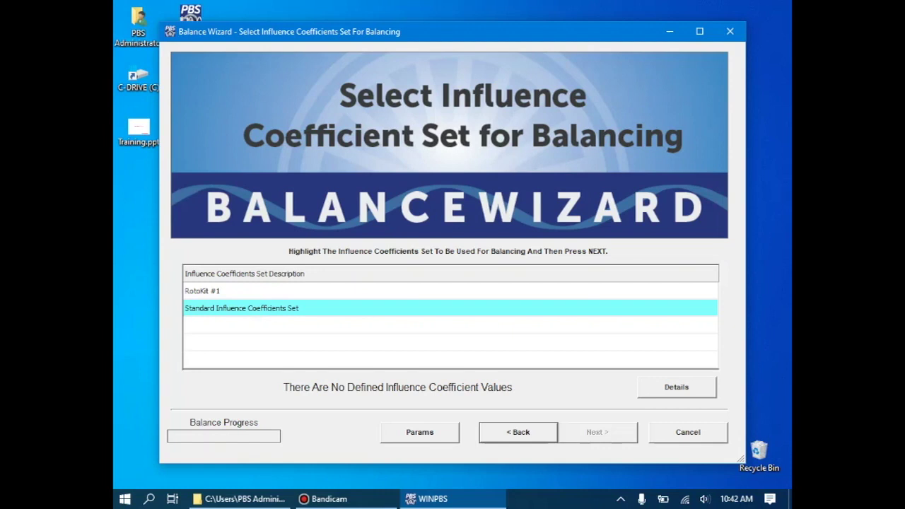
pyautogui.click(202, 291)
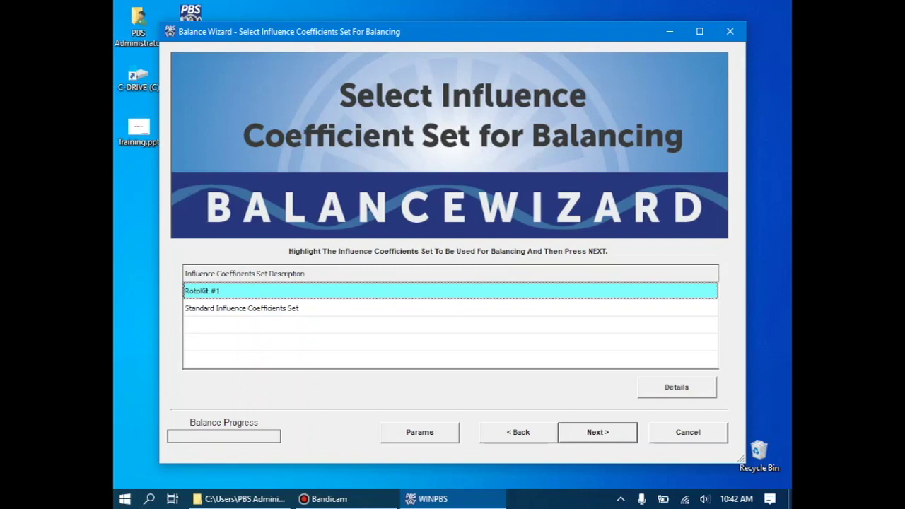
# Step: Take the 03/31/2021 10:16:05 Accel survey as baseline and view its FAN graph
pyautogui.press('Return')
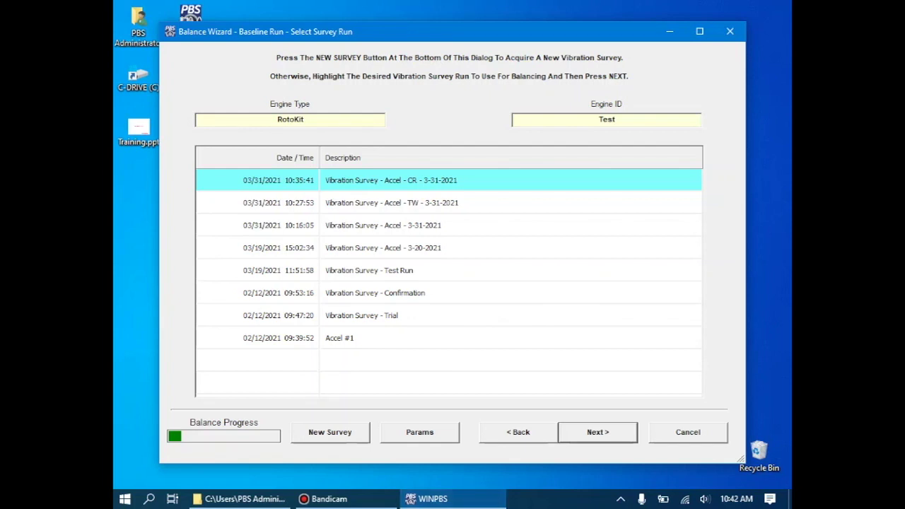
pyautogui.click(382, 225)
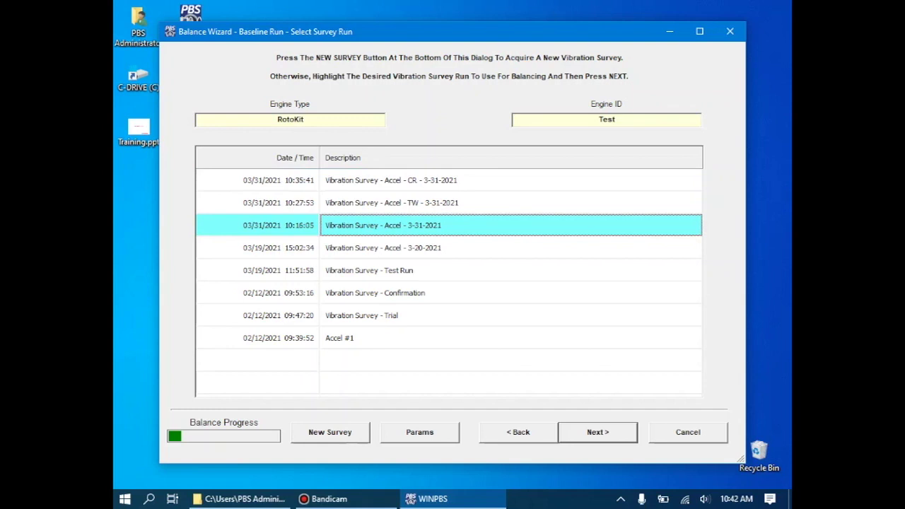
pyautogui.click(597, 432)
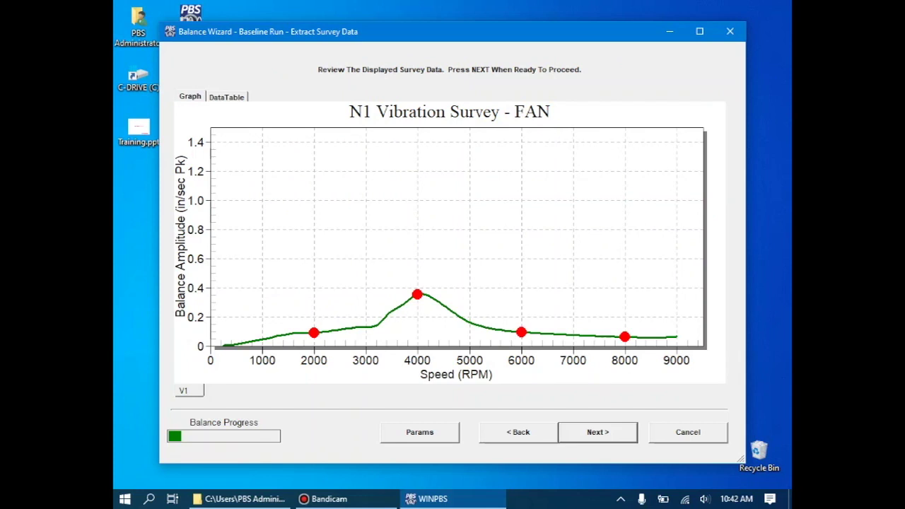
# Step: Leave existing weights empty to get the 1.349 g at 309.0° recommended solution
pyautogui.press('Return')
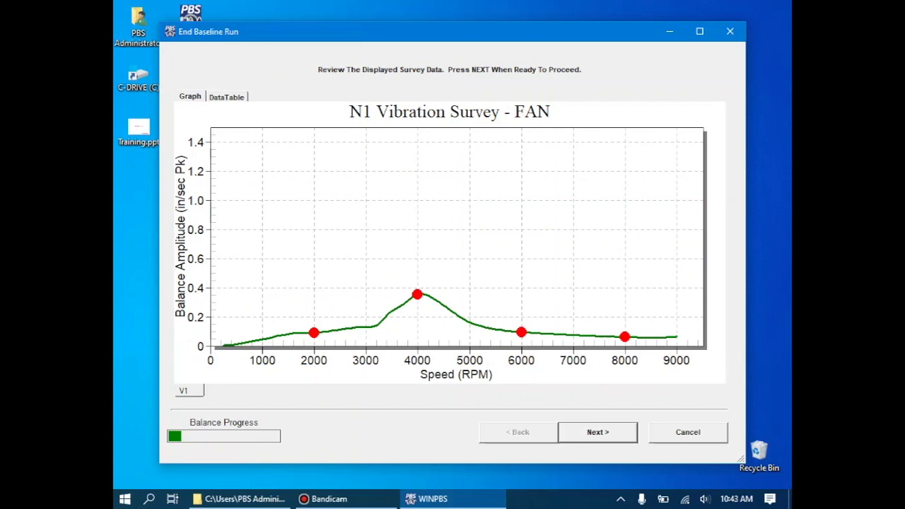
pyautogui.press('Return')
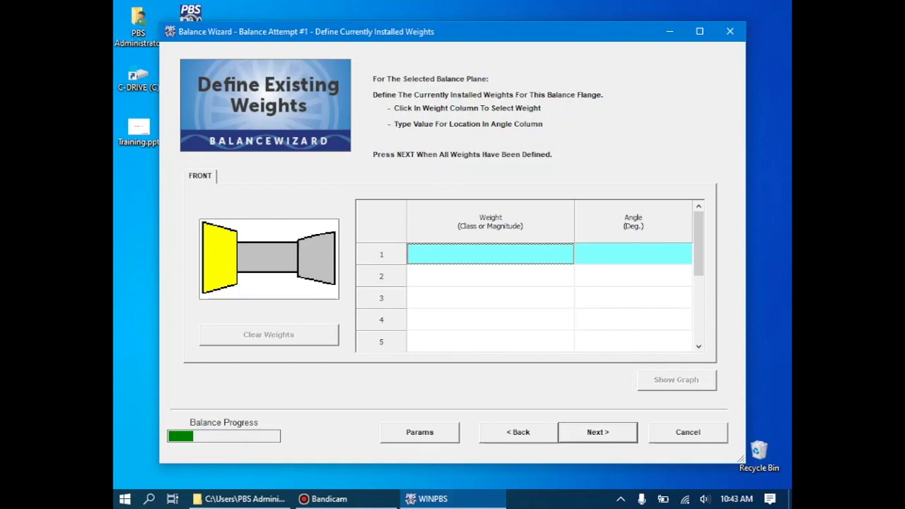
pyautogui.press('Return')
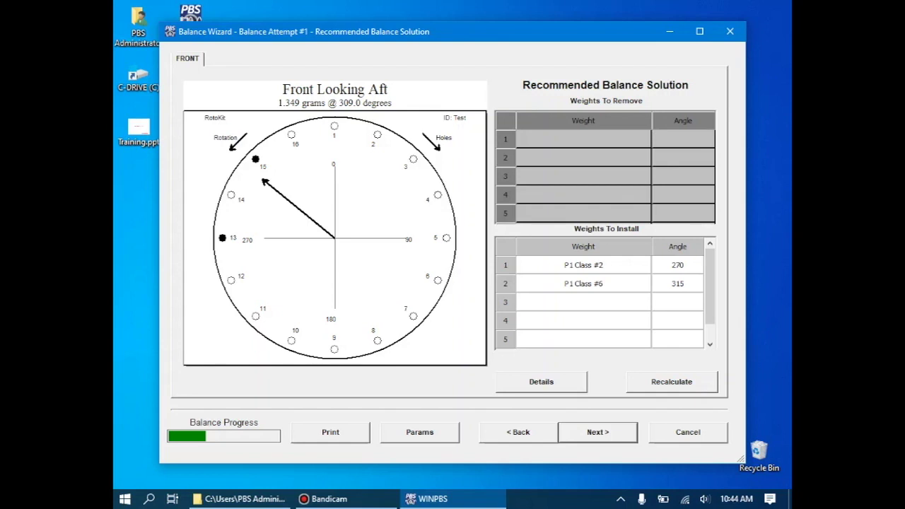
# Step: Confirm P1 Class #2 at 270 and P1 Class #6 at 315 as installed weights
pyautogui.press('Return')
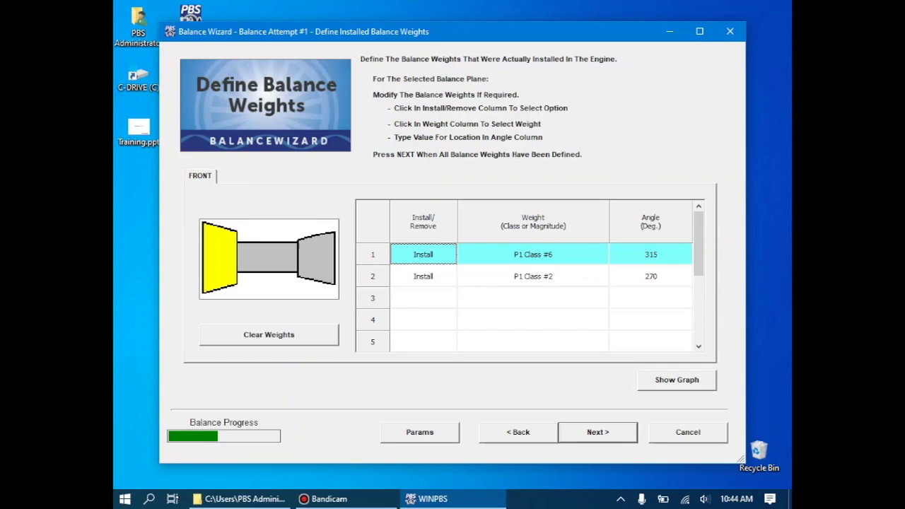
pyautogui.press('Return')
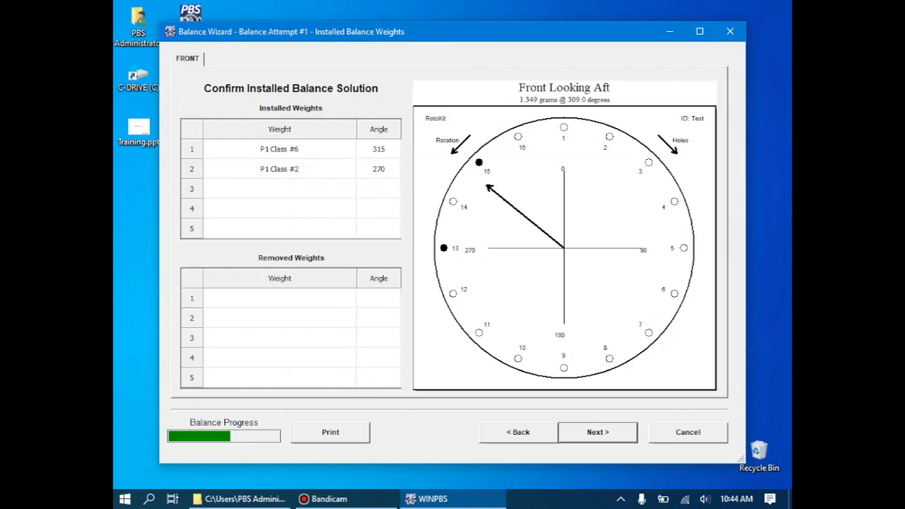
pyautogui.press('Return')
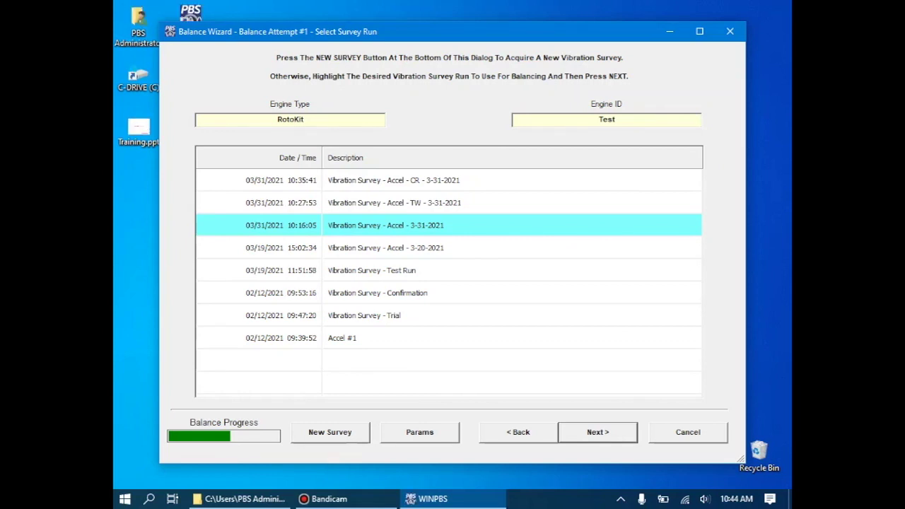
# Step: Request a new check-run vibration survey, bringing up the live Vibration Monitor
pyautogui.hotkey('alt', 'n')
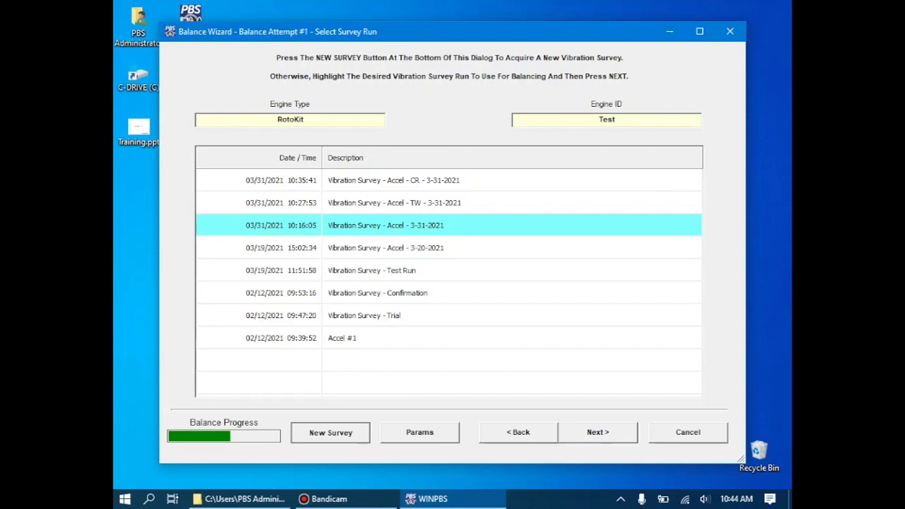
pyautogui.click(190, 26)
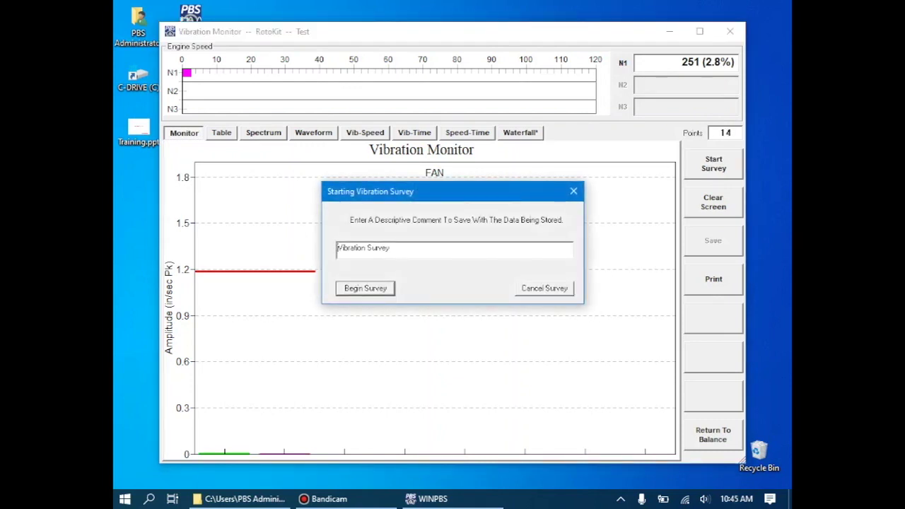
# Step: Begin recording the survey with comment 'Vibration Survey - Accel - CRIC - 3-31-2021'
pyautogui.write('- Accel - CRIC - 3-31-')
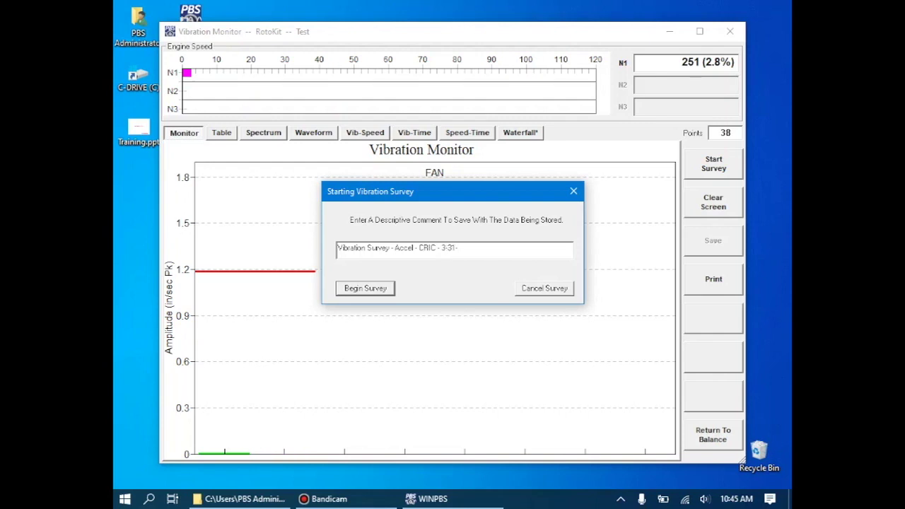
pyautogui.write('2021')
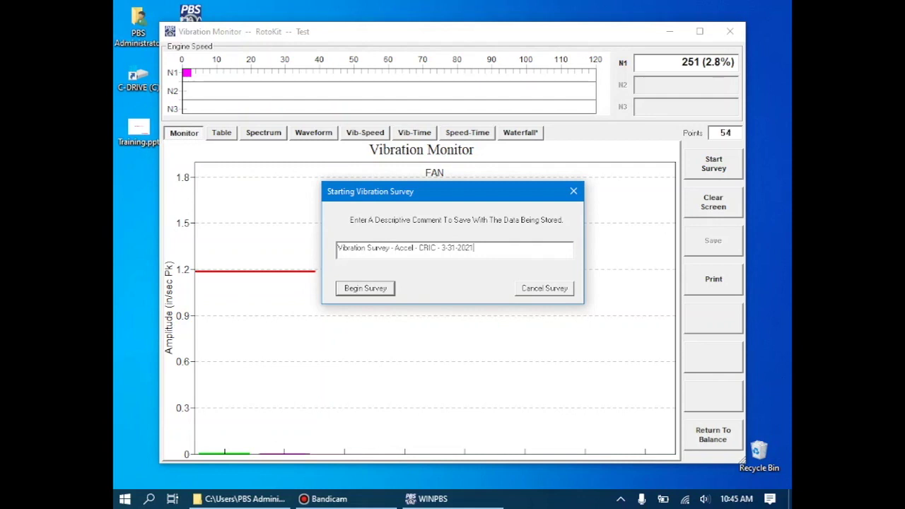
pyautogui.press('Return')
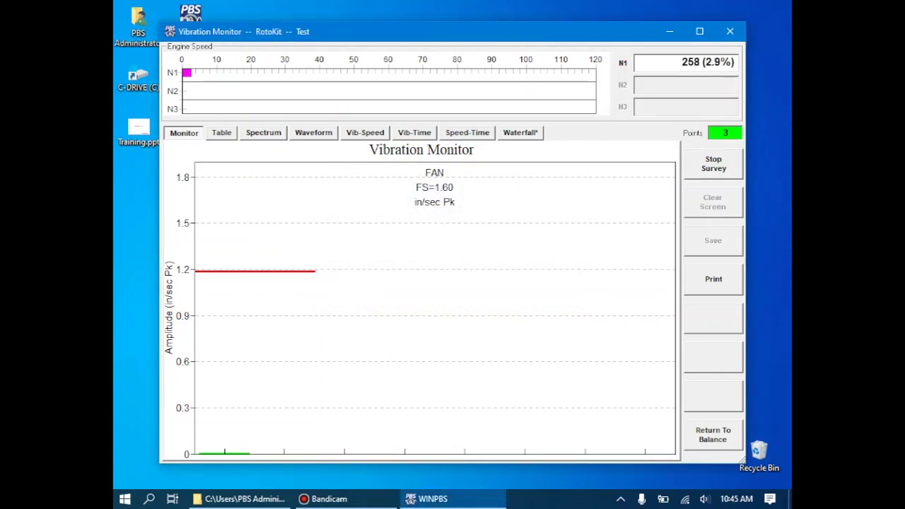
# Step: Show the Vib-Speed plot to track FAN vibration as N1 climbs to about 9000 RPM
pyautogui.click(365, 132)
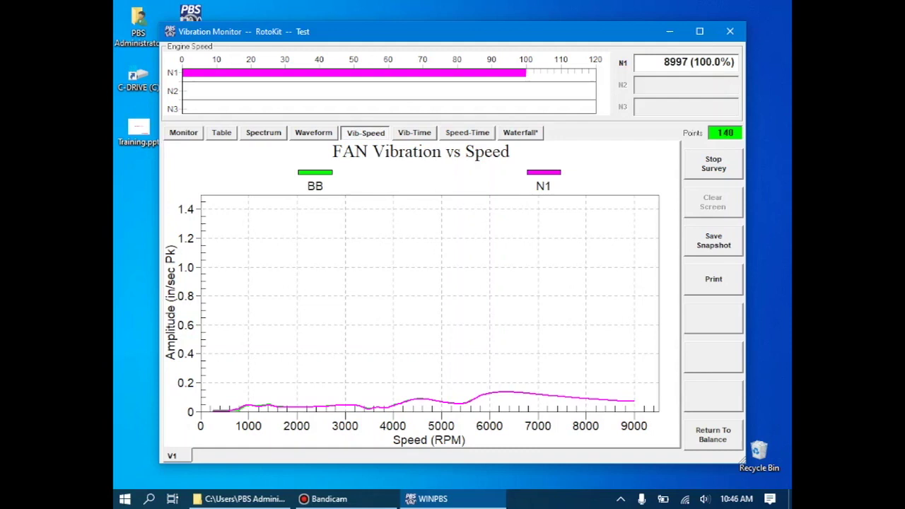
# Step: Stop the vibration survey, keeping the FAN vibration-versus-speed curve on the plot
pyautogui.press('space')
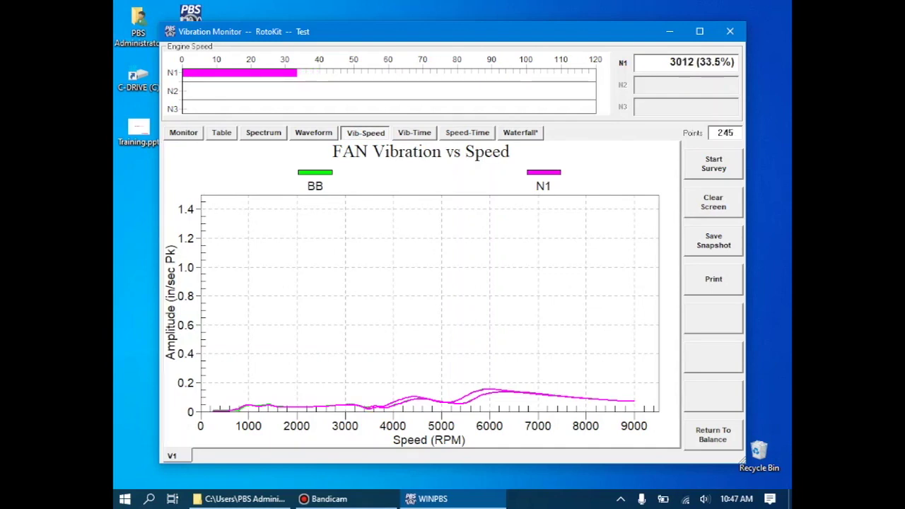
# Step: Resume balancing from the 03/31/2021 10:45:22 CRIC survey run and accept its extracted vibration data
pyautogui.click(713, 434)
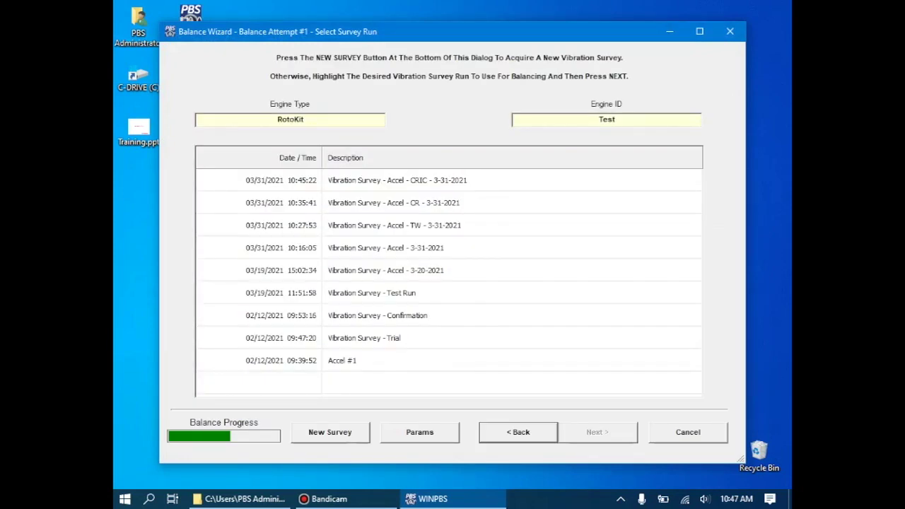
pyautogui.click(397, 180)
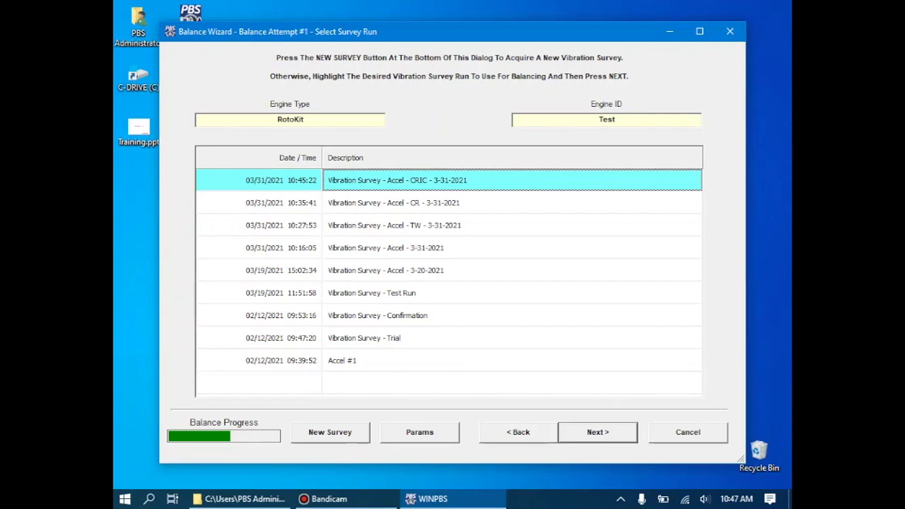
pyautogui.press('Return')
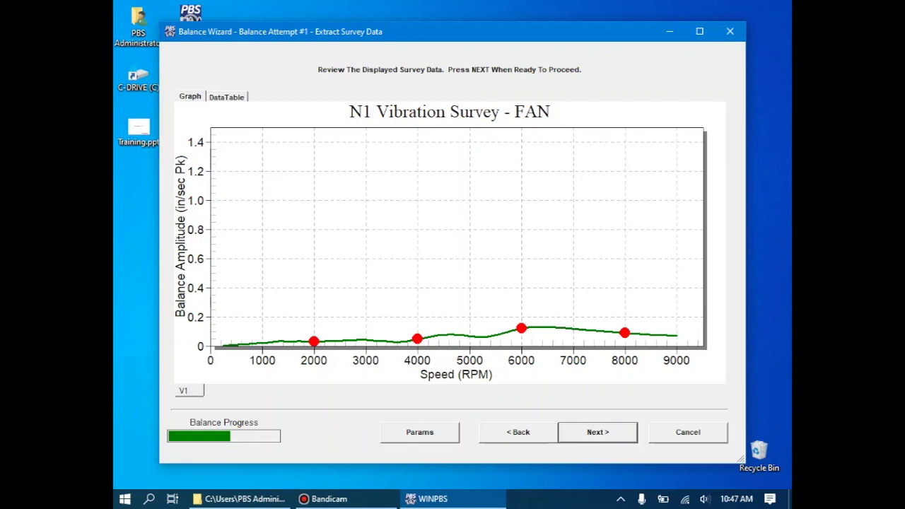
pyautogui.press('Return')
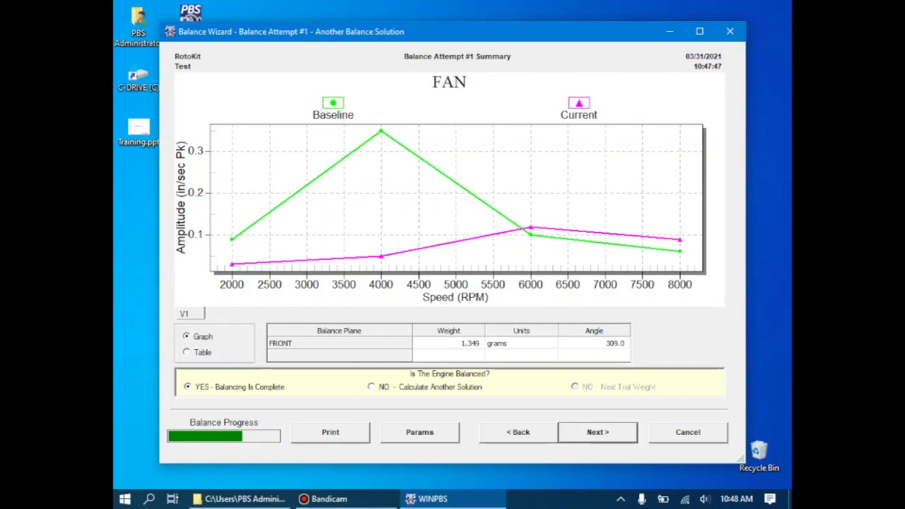
# Step: Accept the balance result and save it into the existing RotoKit #1 influence coefficients set
pyautogui.press('Return')
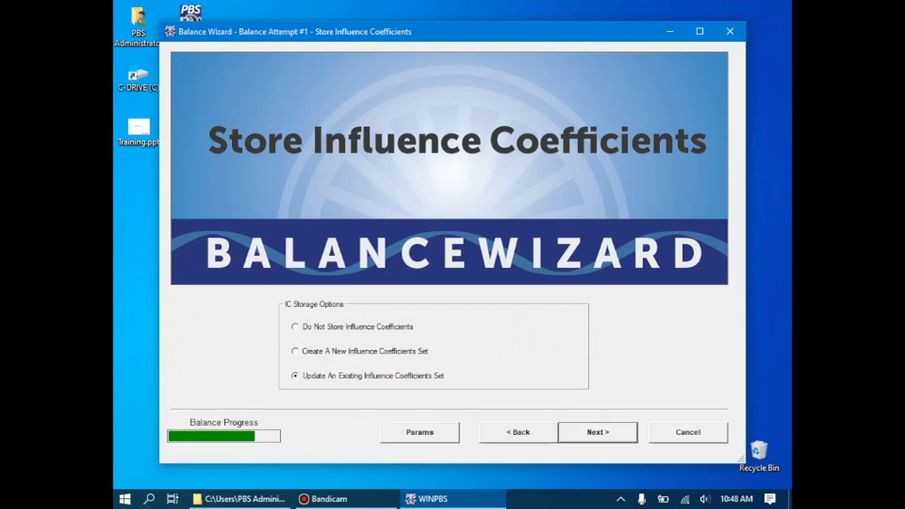
pyautogui.press('Return')
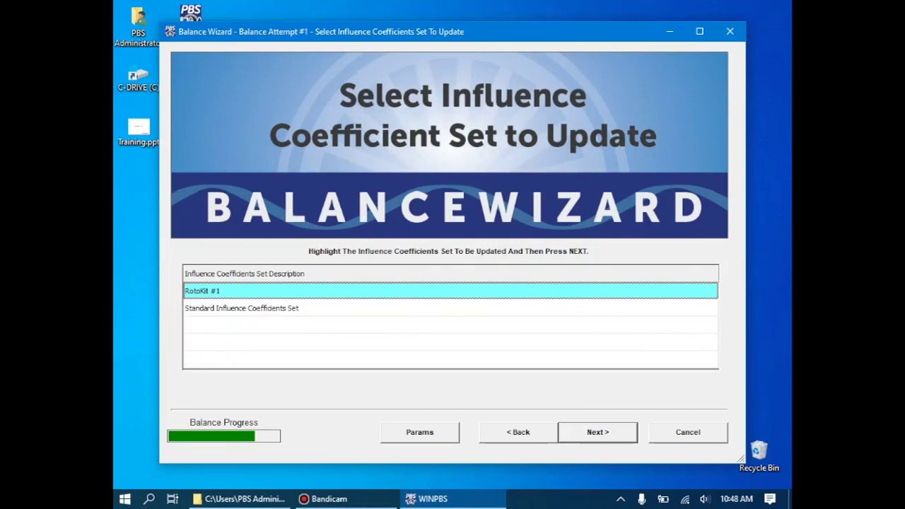
pyautogui.press('Return')
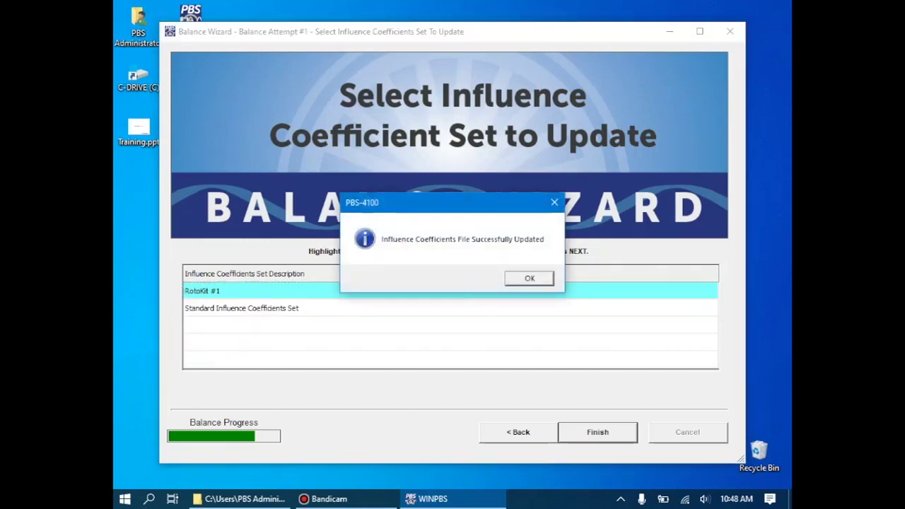
pyautogui.press('Return')
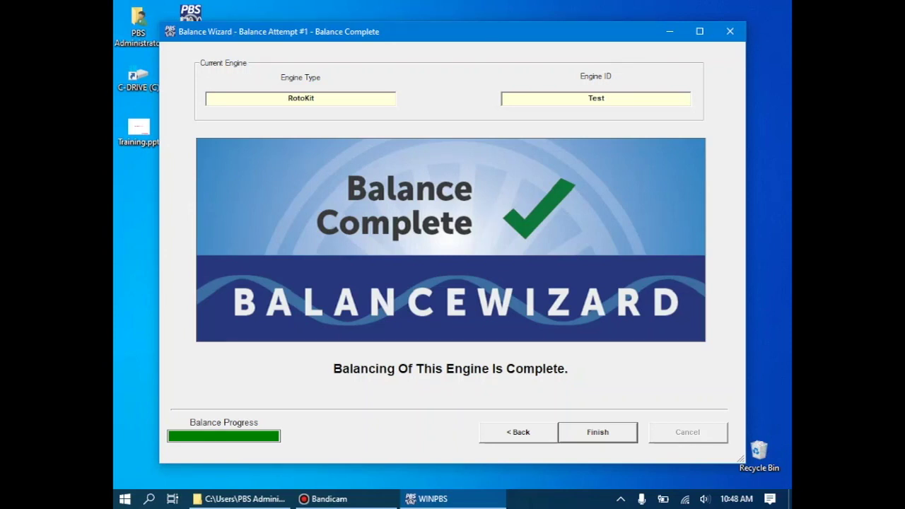
# Step: Close the Balance Wizard now that the RotoKit balance is complete
pyautogui.click(730, 31)
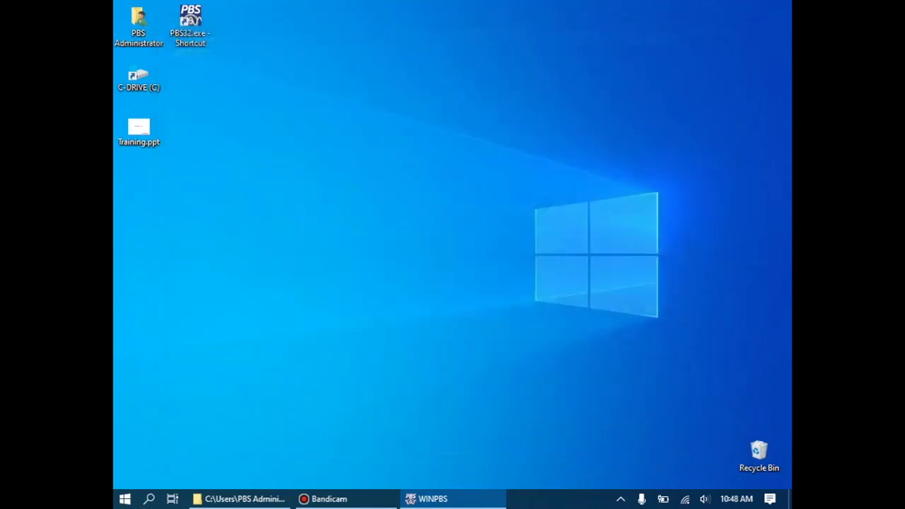